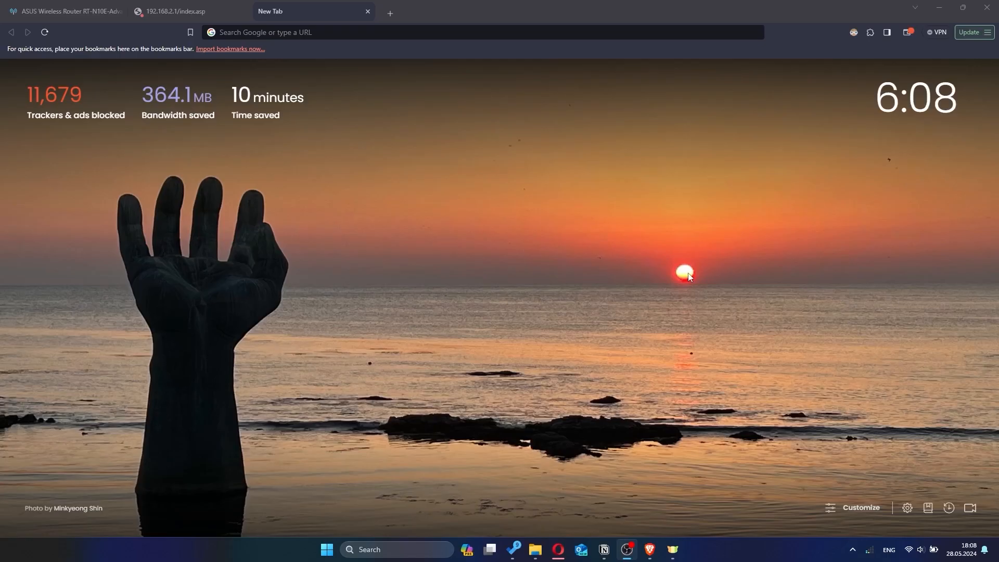
Open the router's settings page at 192.168.2.1 in the new browser tab
click(688, 277)
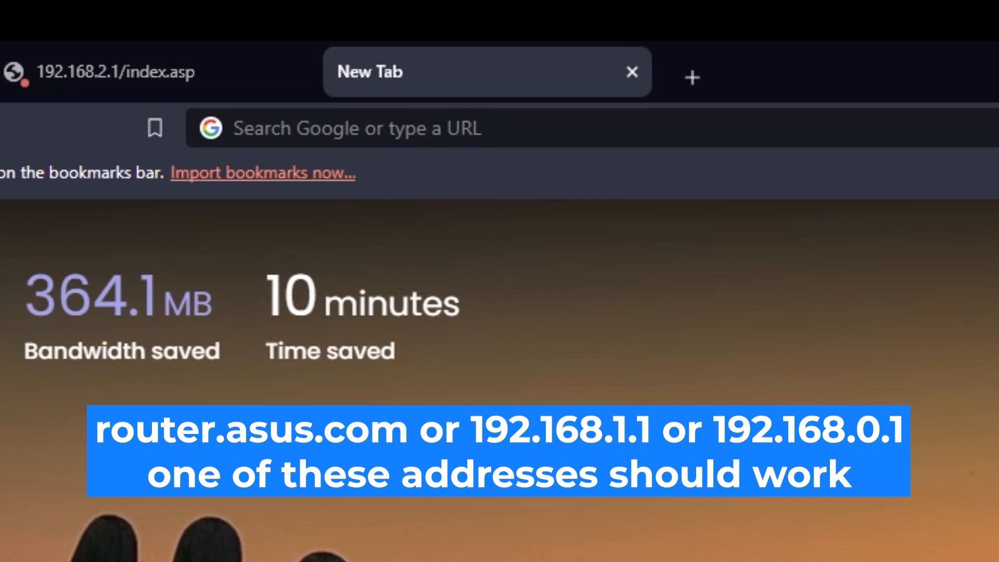
click(541, 33)
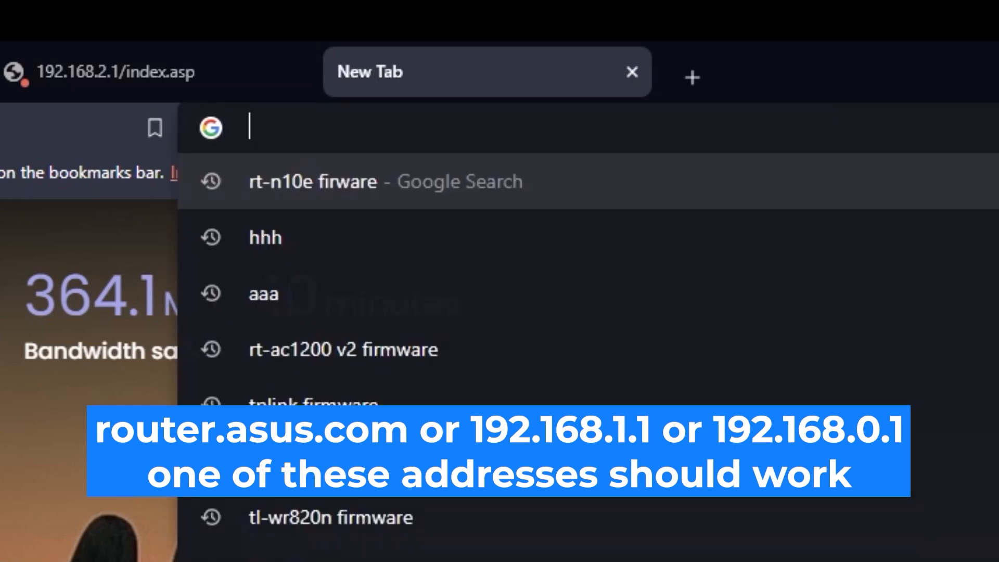
text(192)
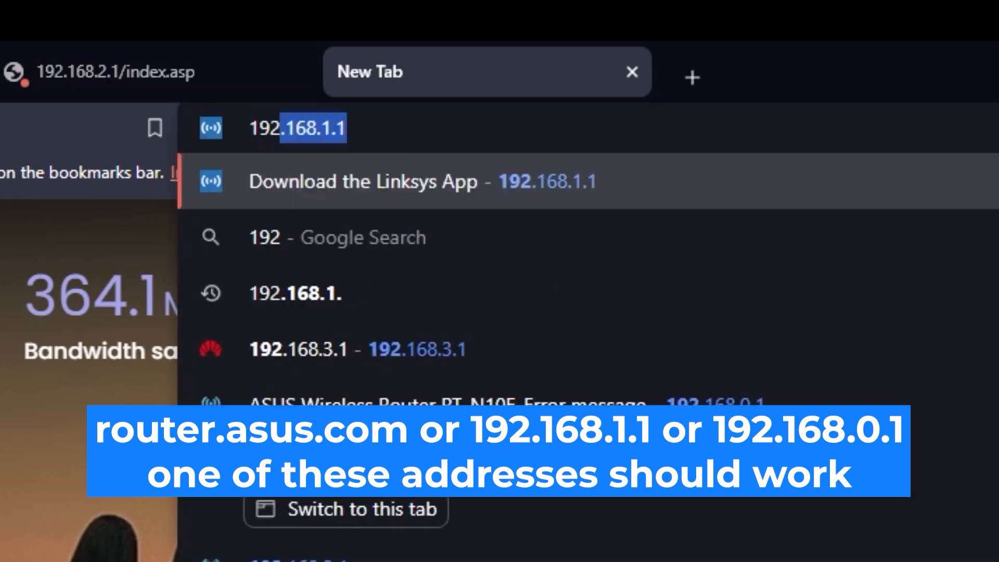
text(.168.2.1)
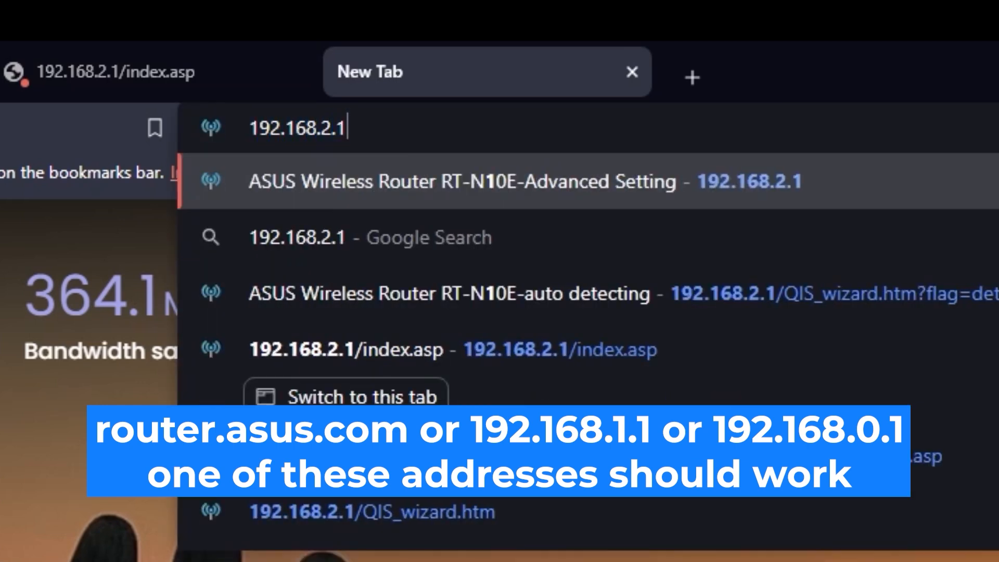
key(Return)
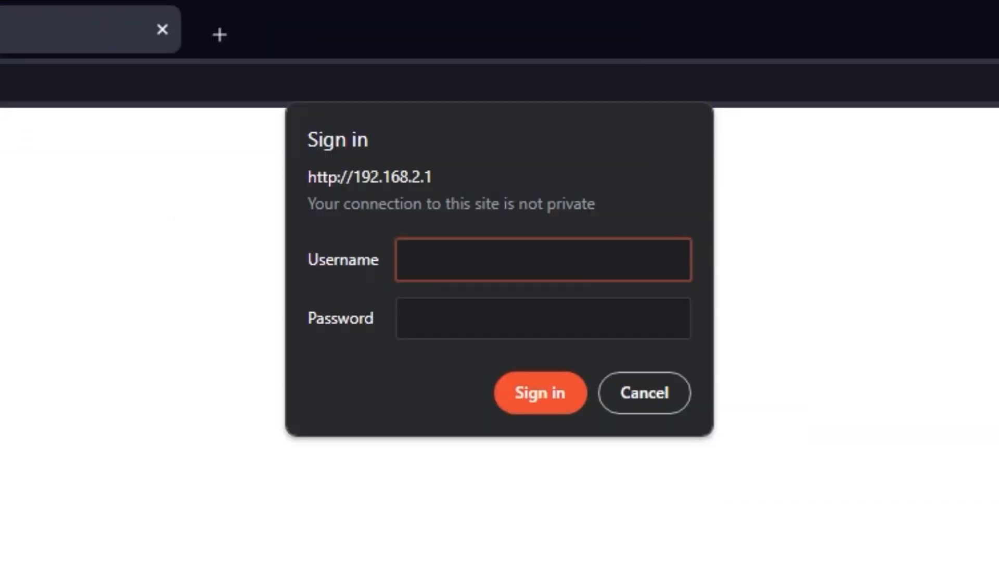
Sign in to the router at 192.168.2.1 with the username admin and the account password
text(admin)
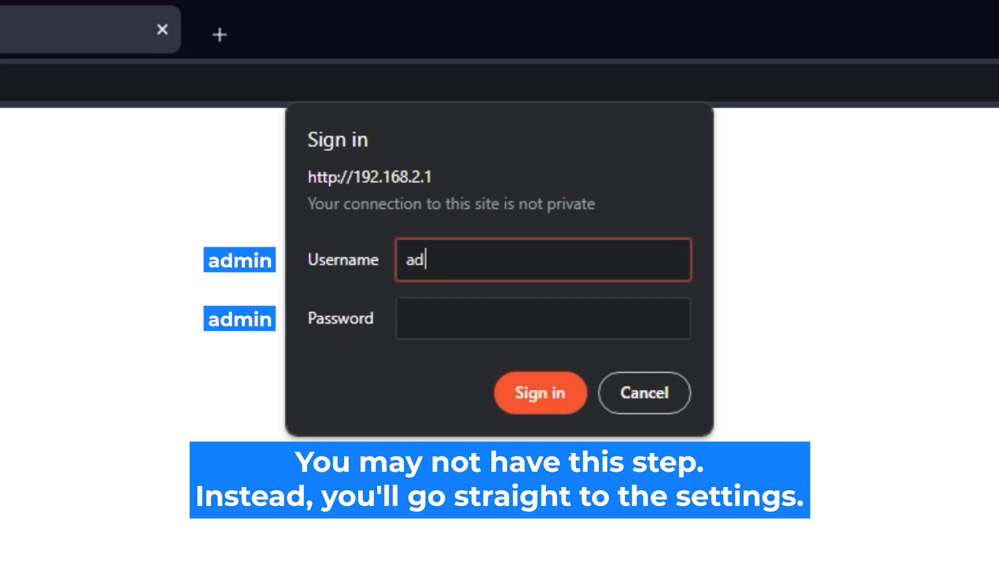
click(595, 312)
text(•••••••••)
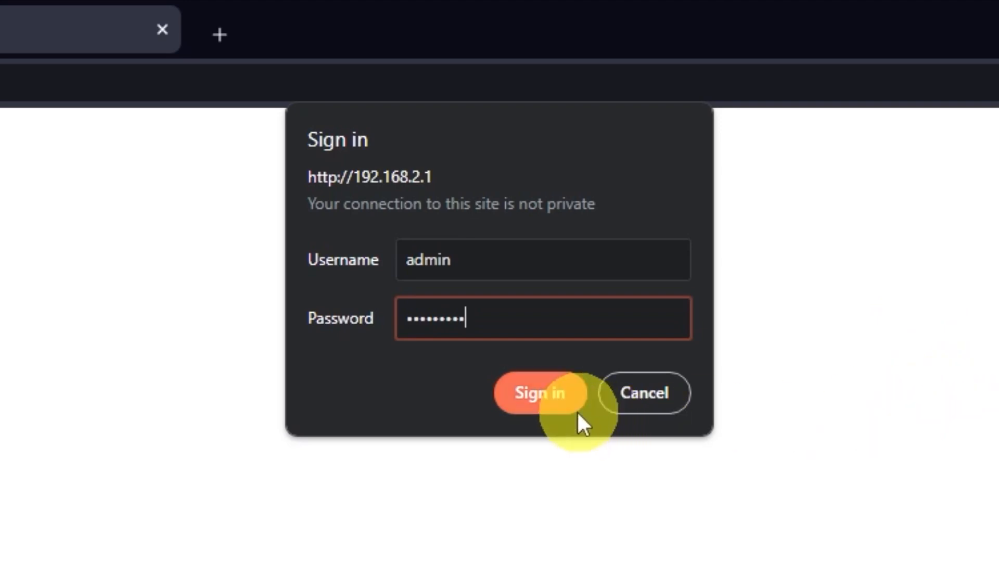
click(562, 408)
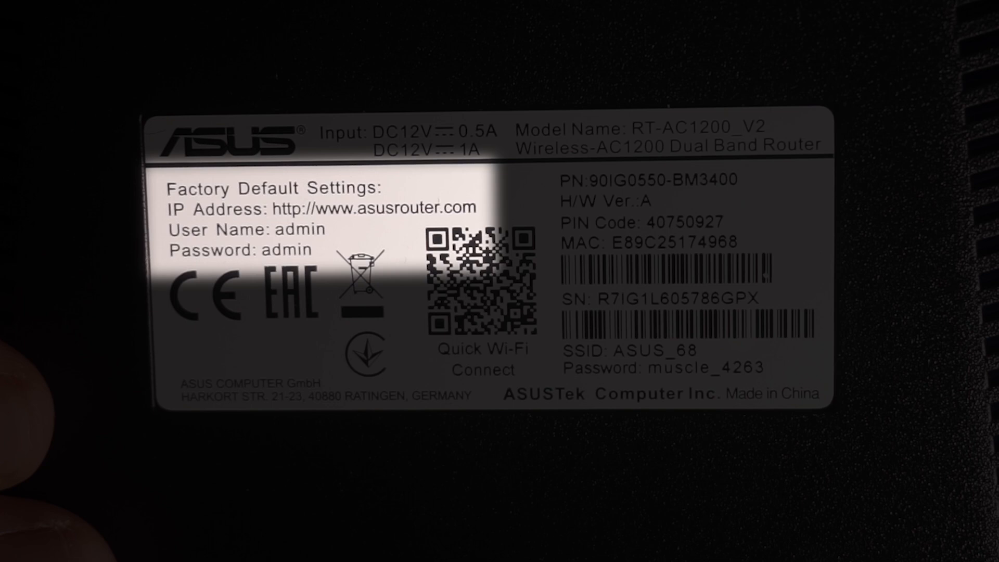
Enter the account password again for the admin username and resubmit the router sign-in
text(admin)
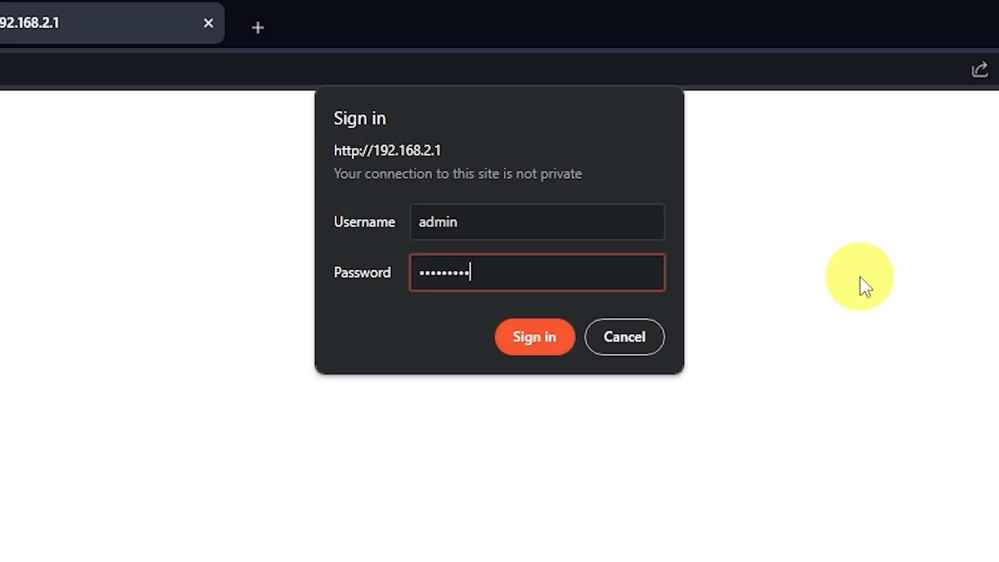
click(545, 348)
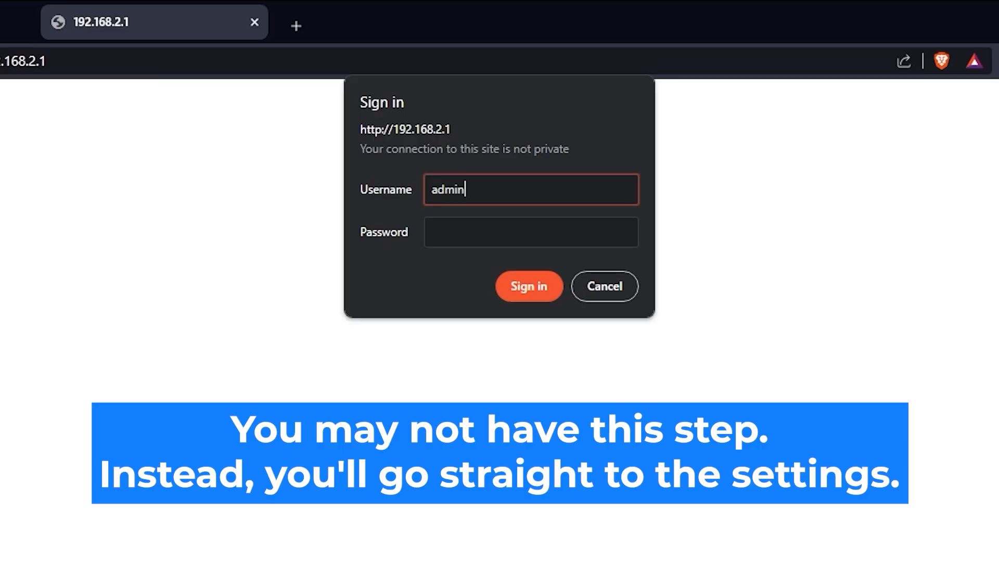
click(580, 228)
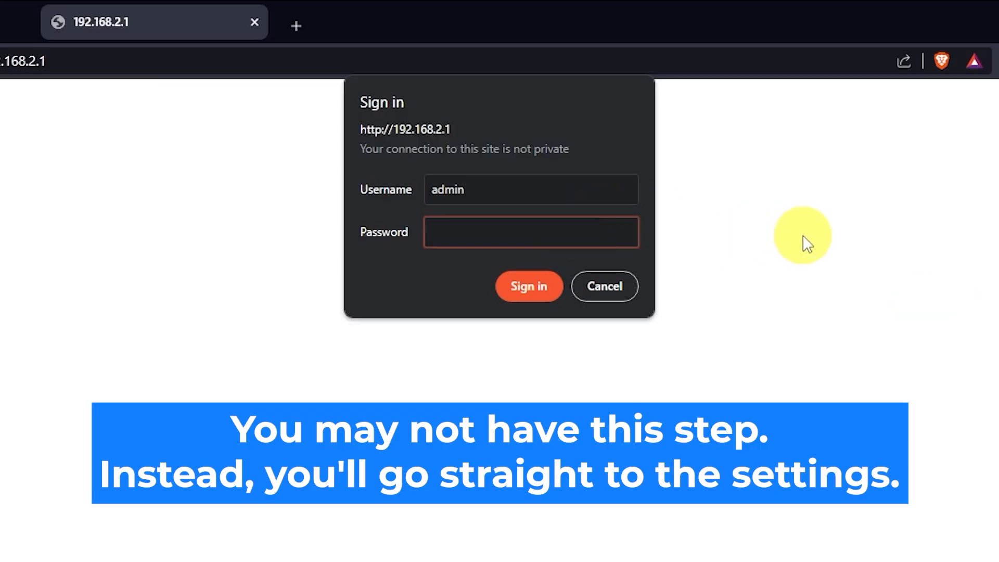
text(•••••••••)
click(536, 292)
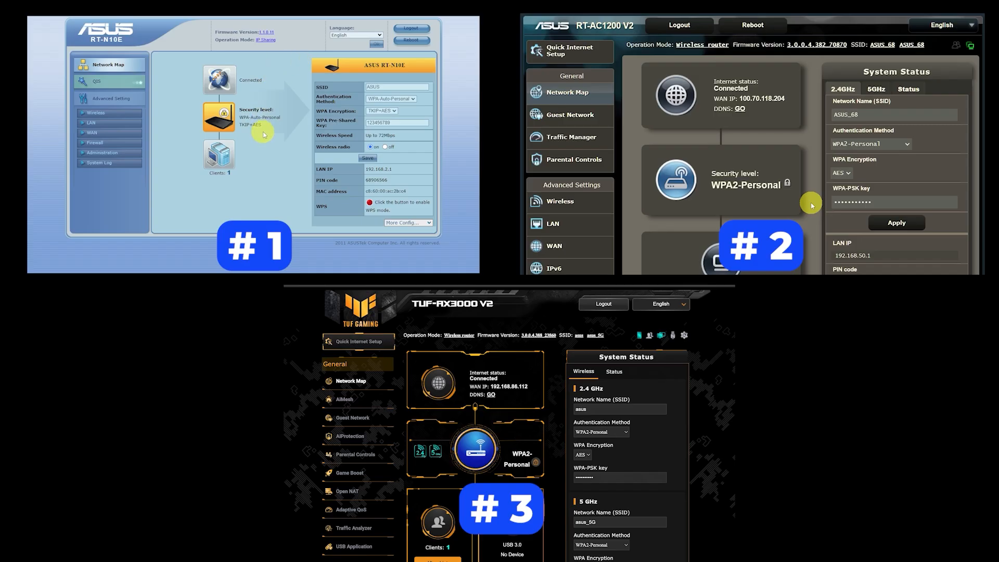
Open the WAN settings of the RT-N10E and TUF-AX3000 V2 and start Quick Internet Setup on the RT-AC1200 V2
click(104, 135)
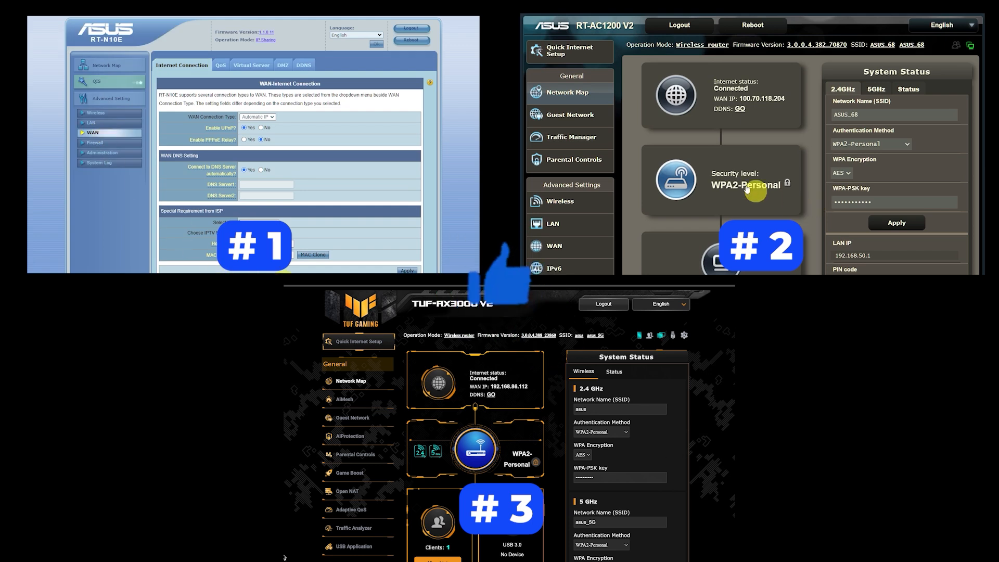
scroll(284, 557, down, 2)
scroll(284, 557, down, 3)
click(593, 61)
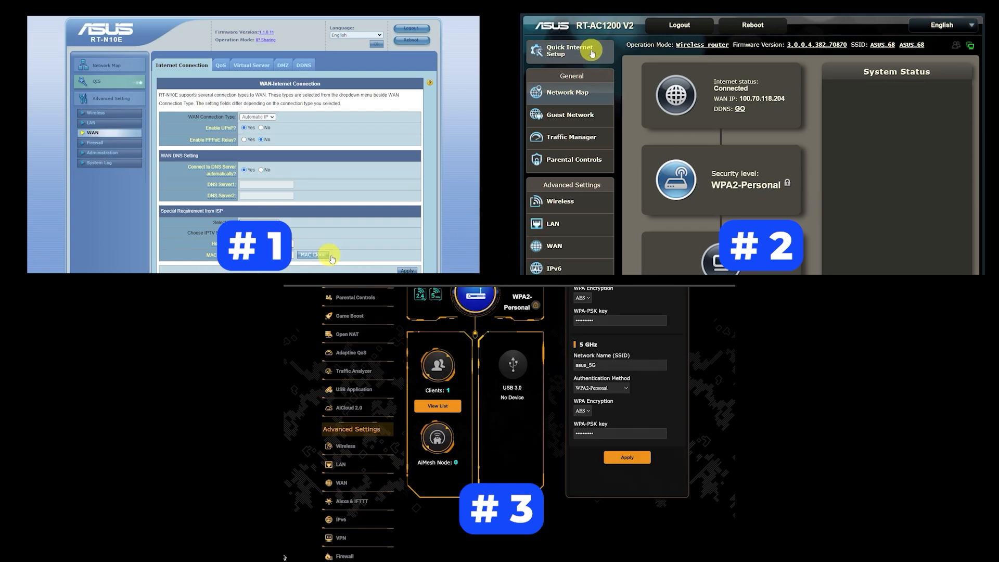
click(341, 483)
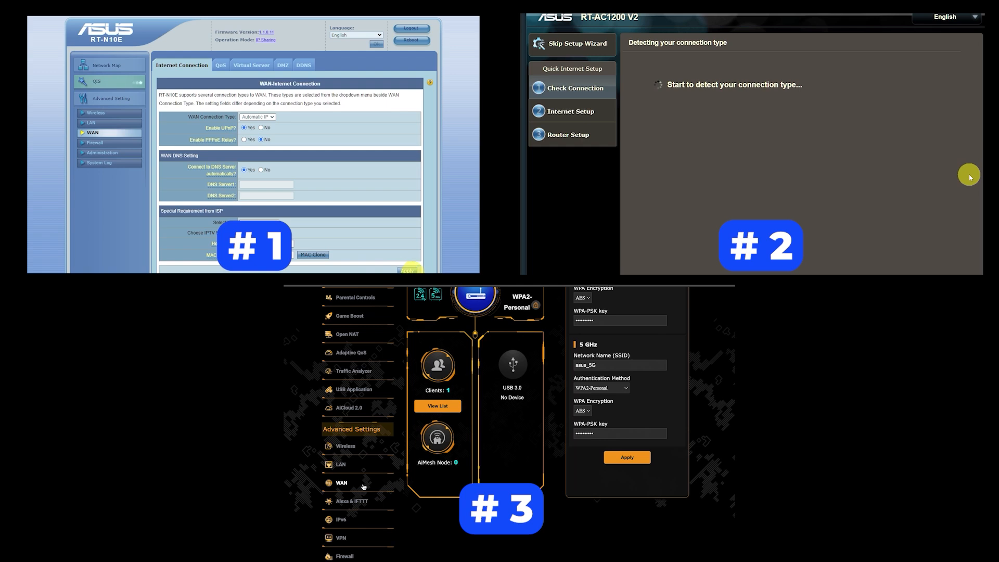
Apply the WAN internet connection settings on the RT-N10E
click(409, 270)
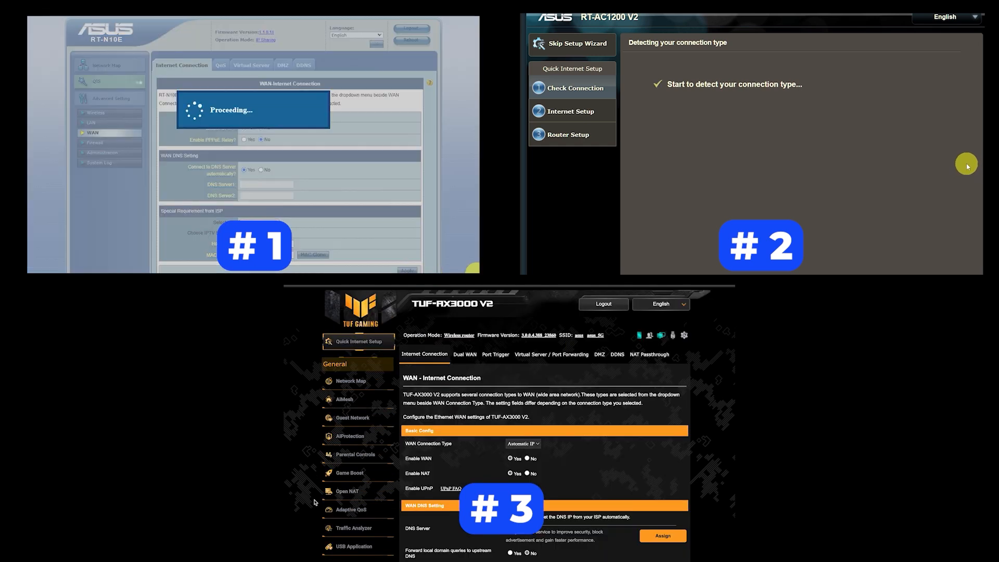
scroll(510, 417, down, 3)
scroll(510, 417, down, 3)
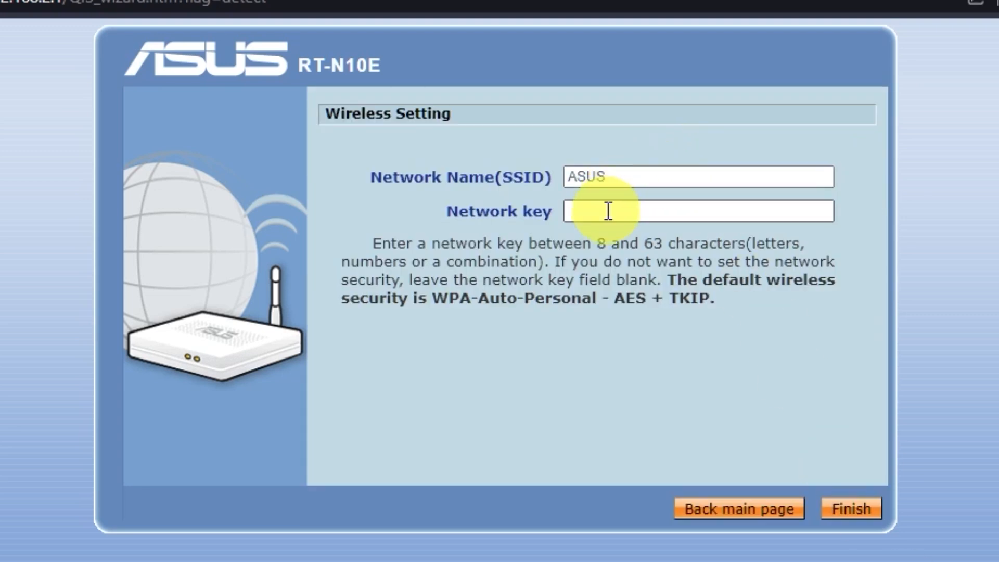
Enter a network key for the ASUS wireless network, finish the wireless setup and dismiss the offer to save the password
click(608, 211)
click(640, 173)
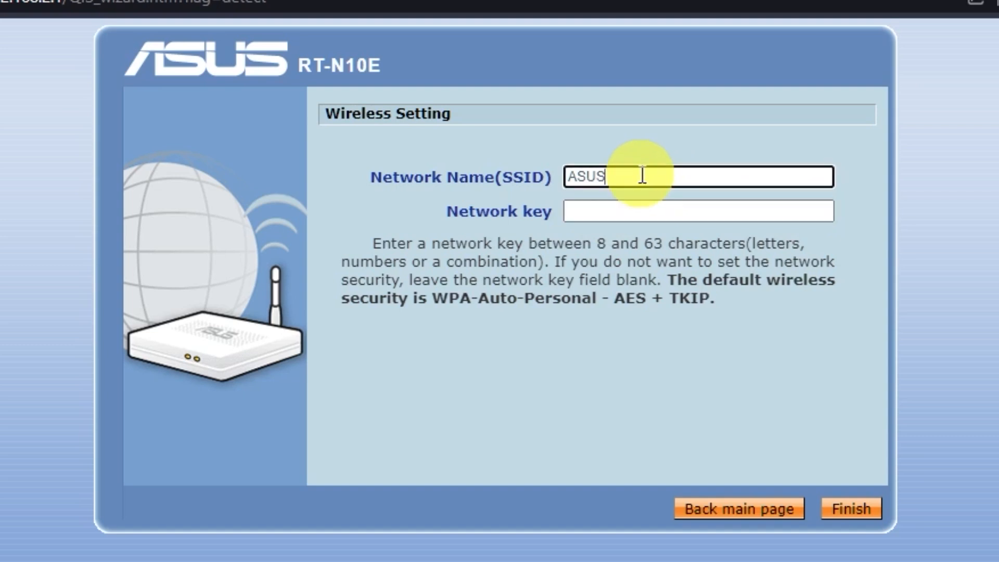
click(651, 212)
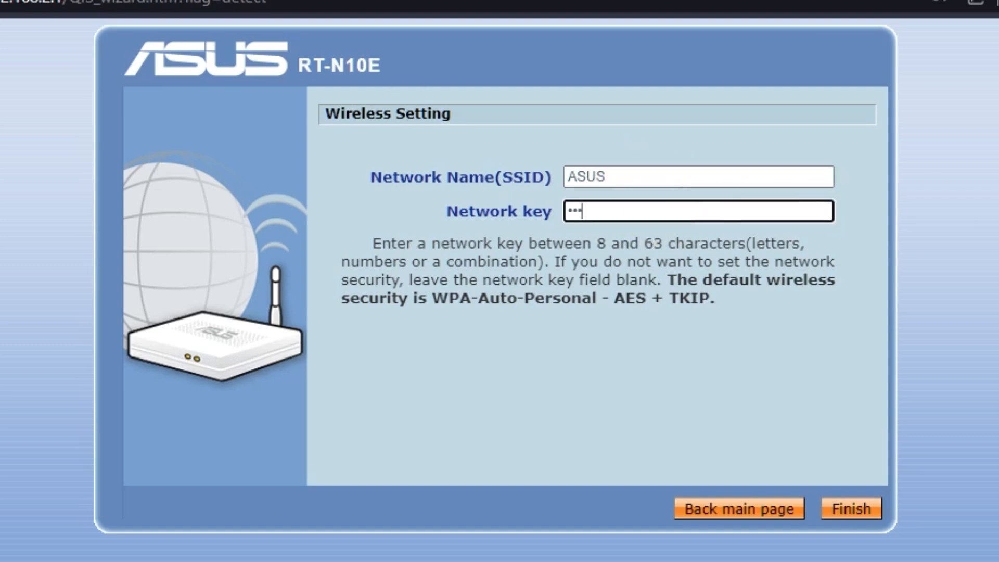
text(••)
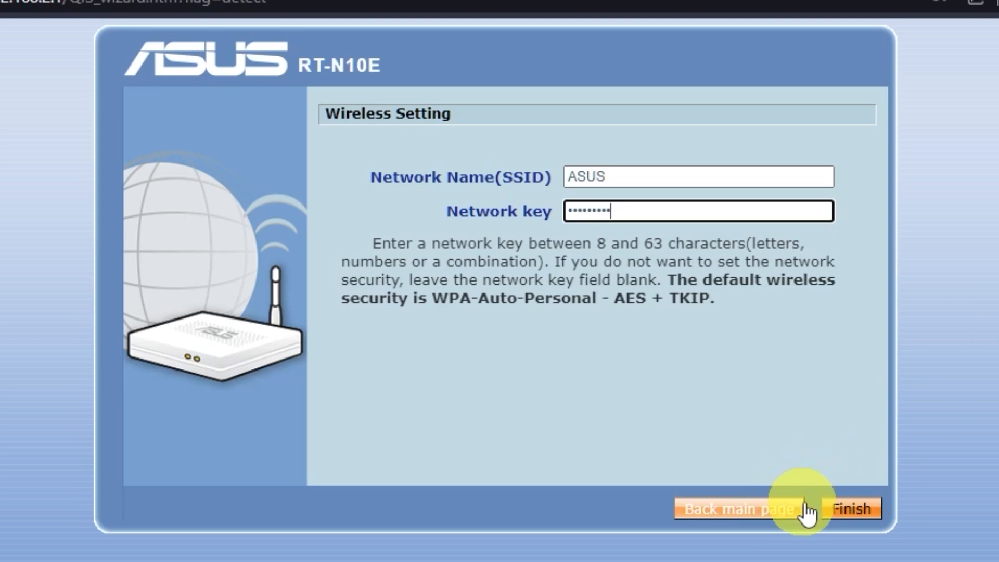
click(846, 515)
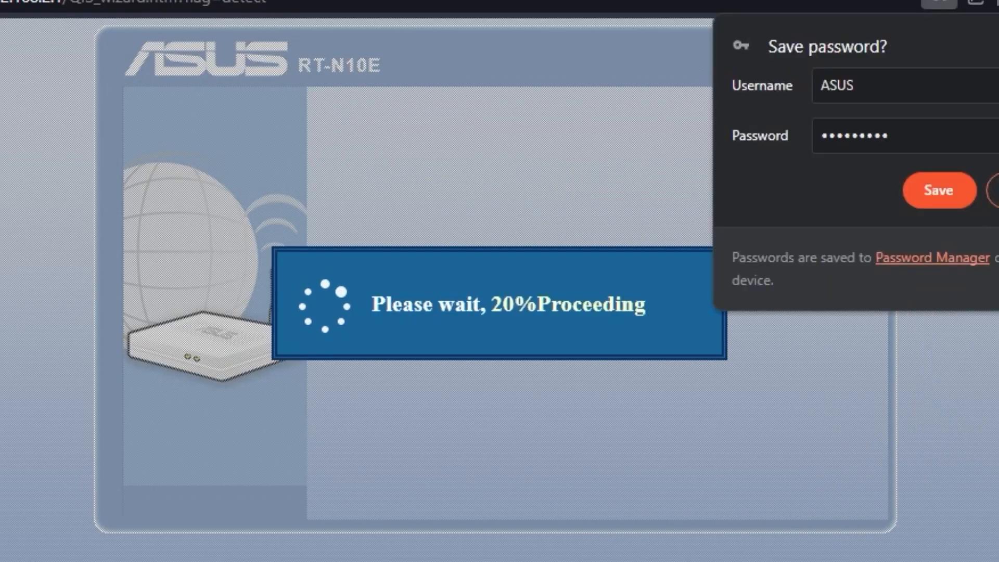
click(995, 190)
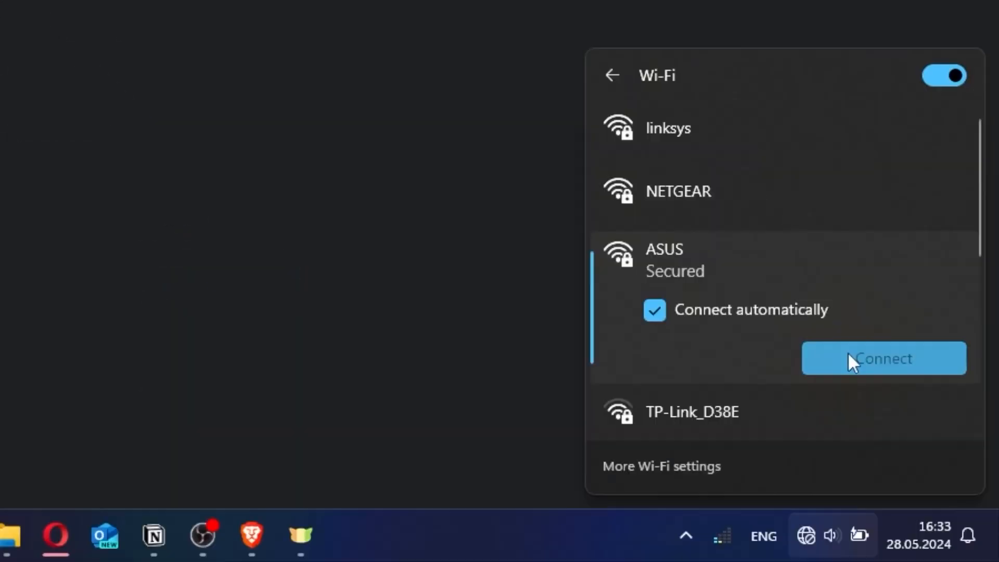
Connect the computer to the ASUS Wi-Fi network by entering its network security key
click(848, 352)
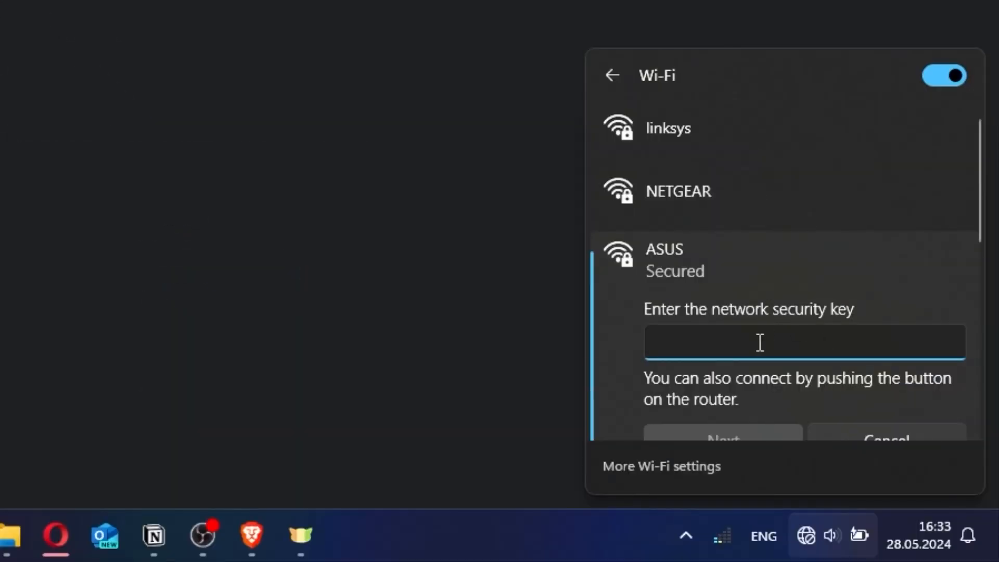
text(*********)
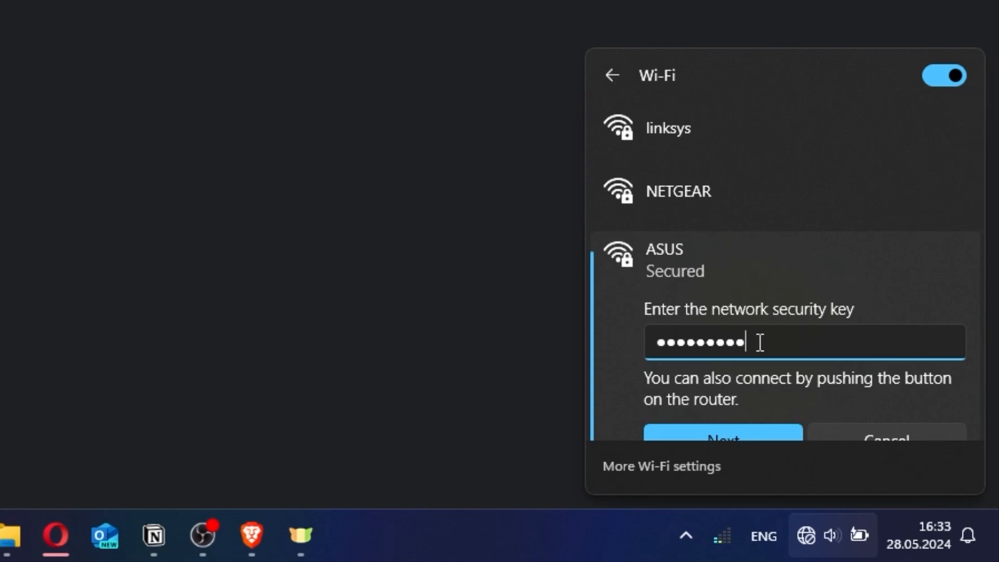
click(739, 431)
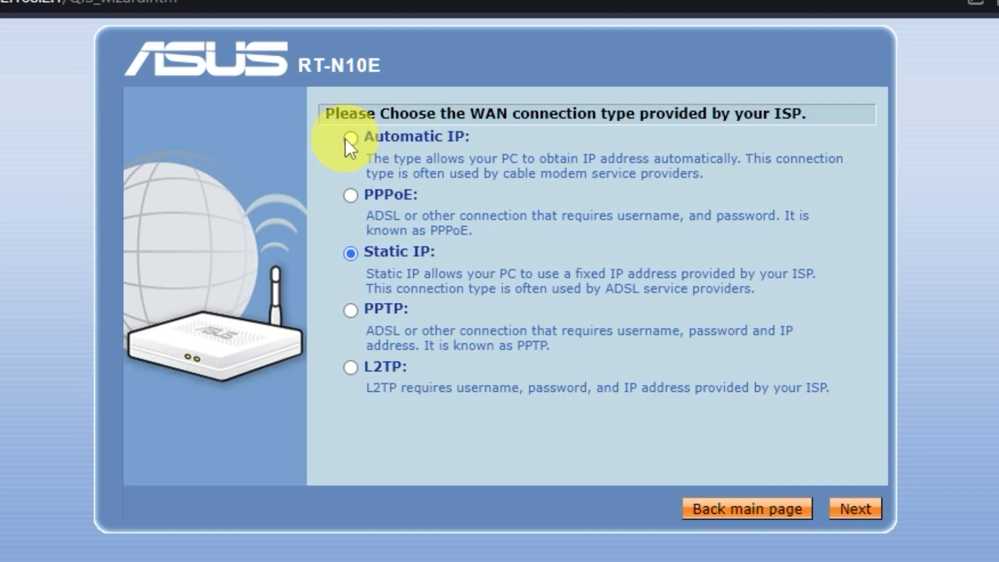
Choose Automatic IP as the WAN connection type, leave the optional ISP details blank and apply all settings
click(351, 138)
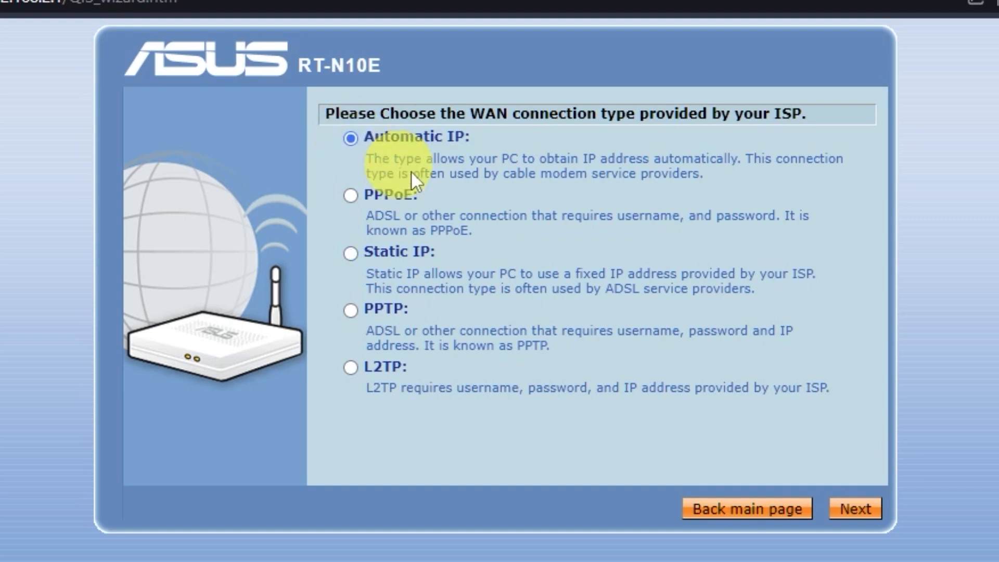
click(876, 512)
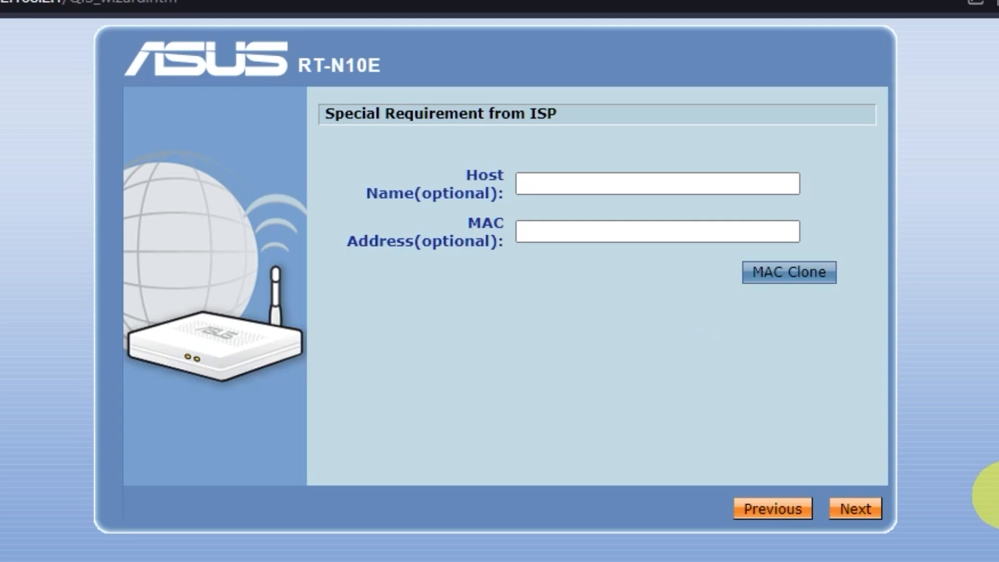
click(865, 510)
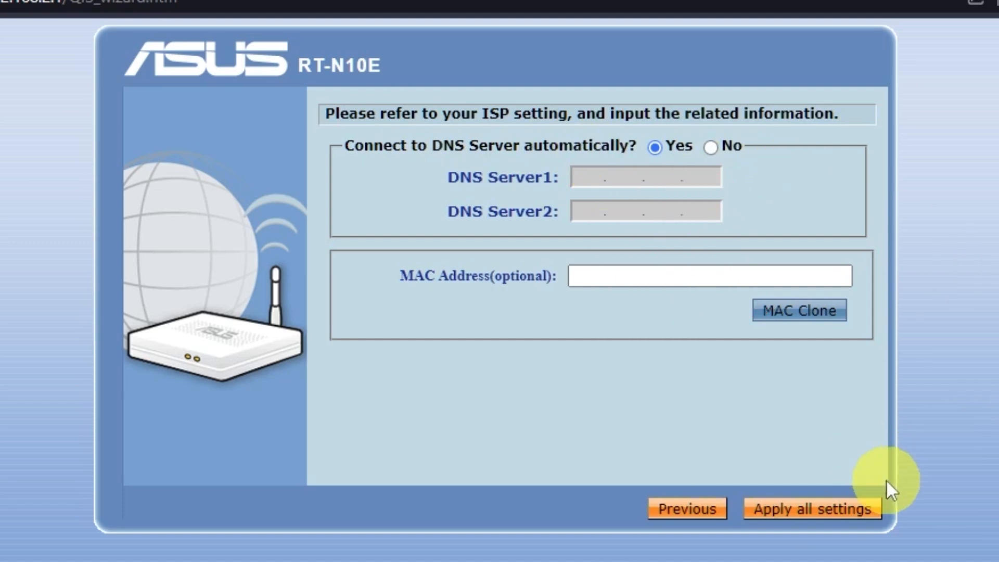
click(857, 513)
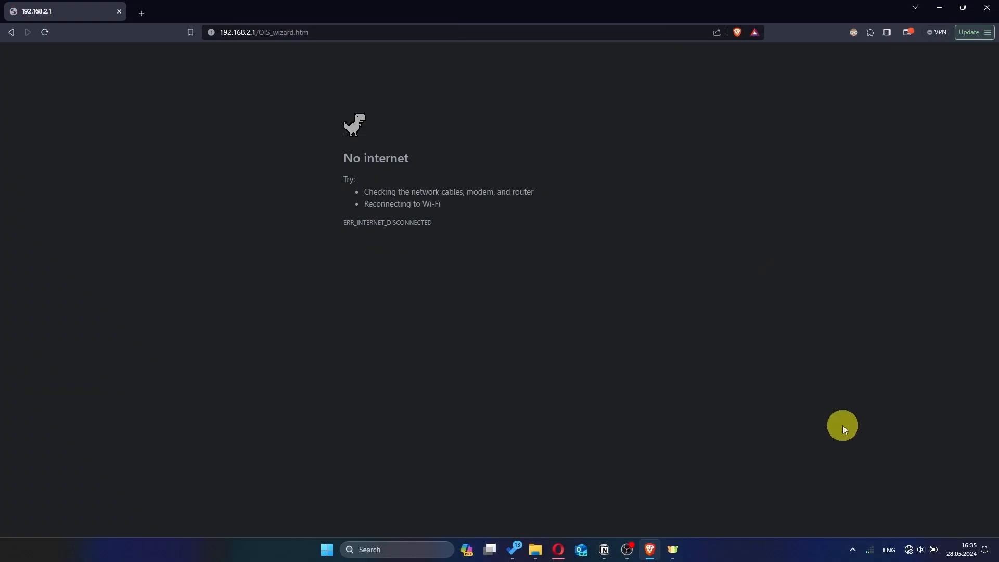
Check the computer's Wi-Fi connection and open the router's settings page at 192.168.2.1
click(909, 549)
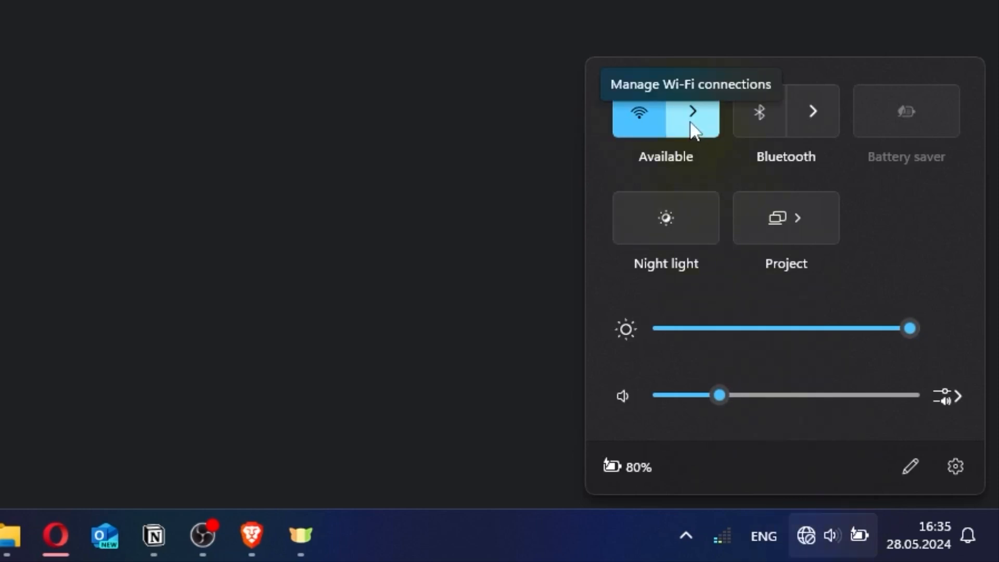
click(691, 124)
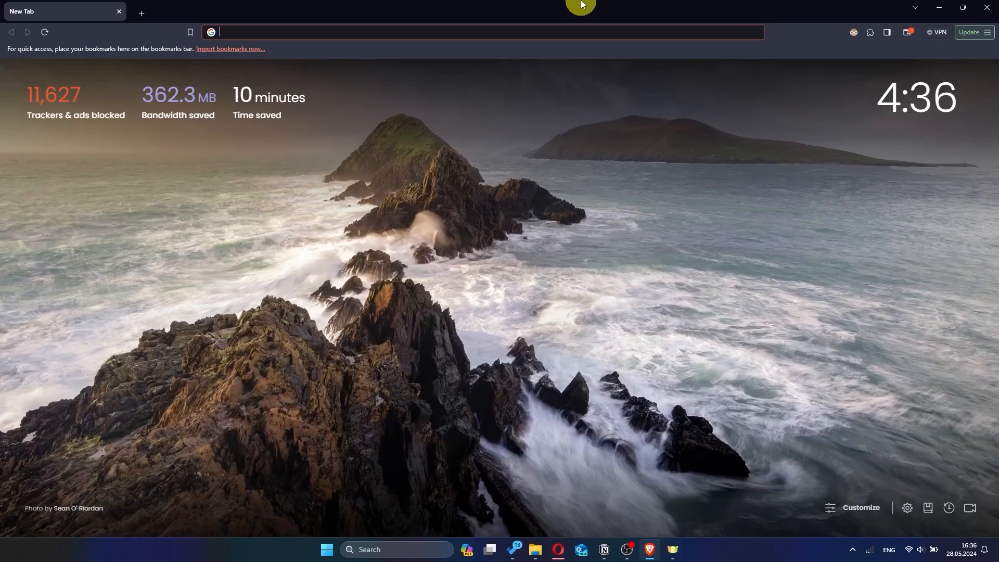
click(363, 32)
text(192.168.)
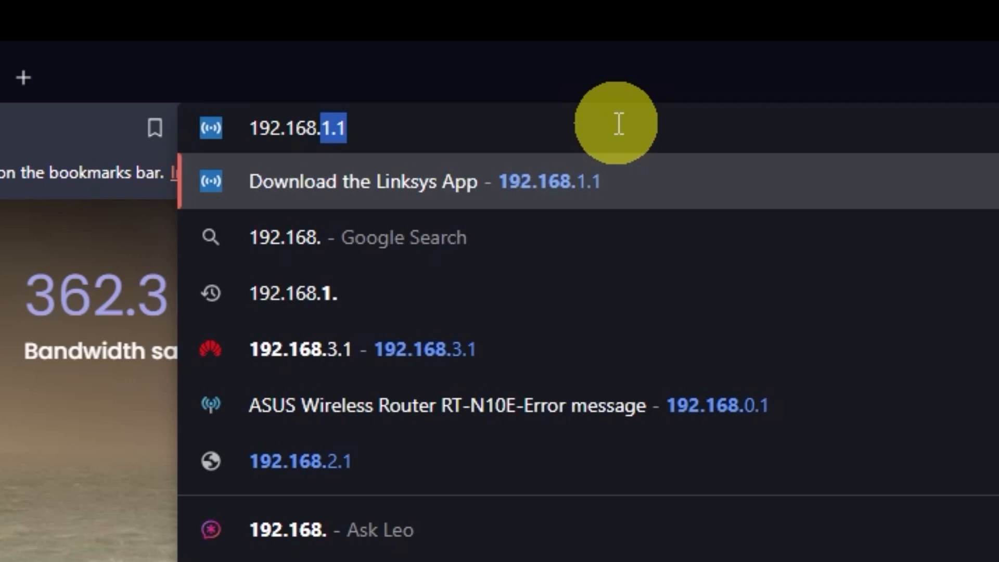
text(2.1)
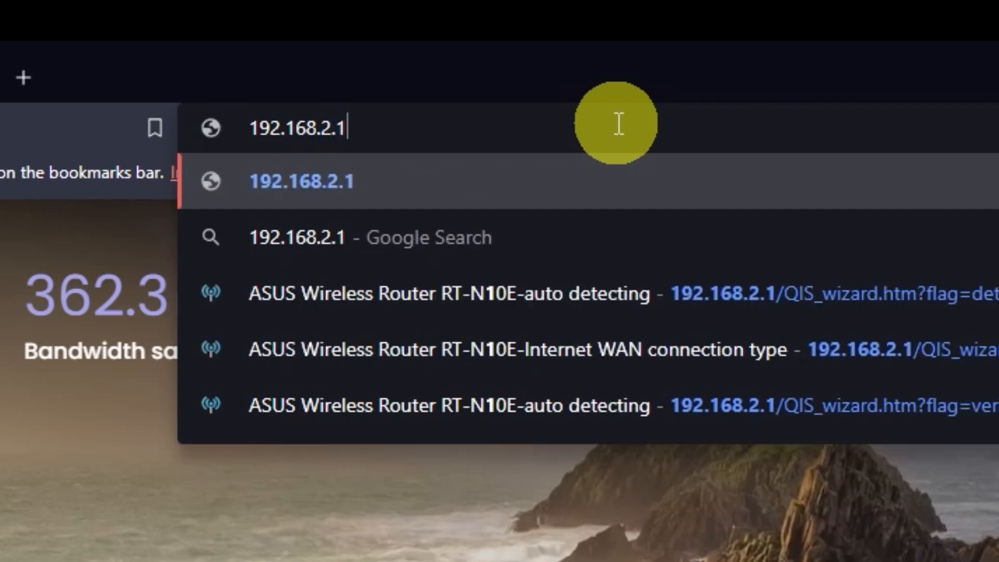
key(Return)
Sign in to the router's settings with the username admin and the account password
text(admin)
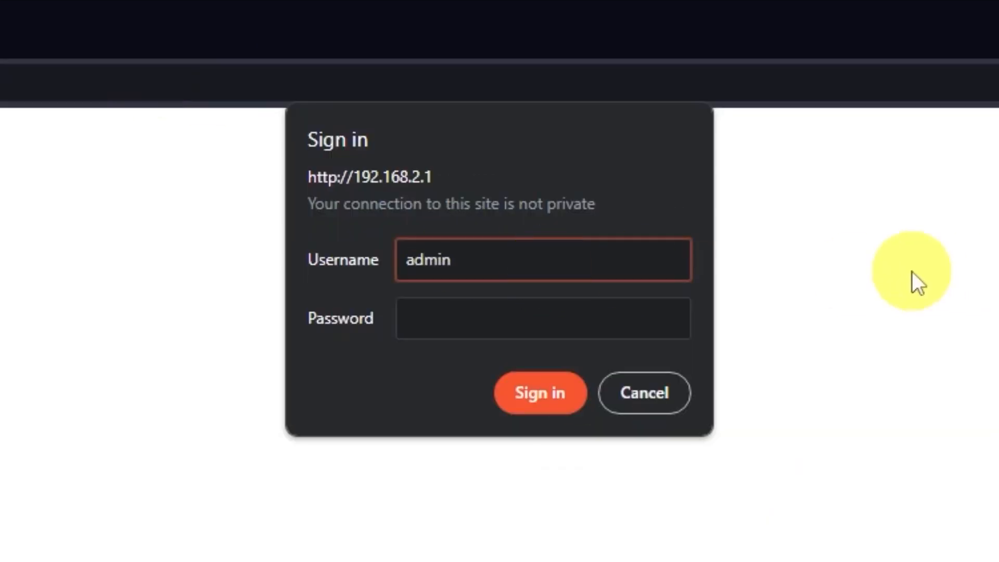
click(620, 318)
text(admin)
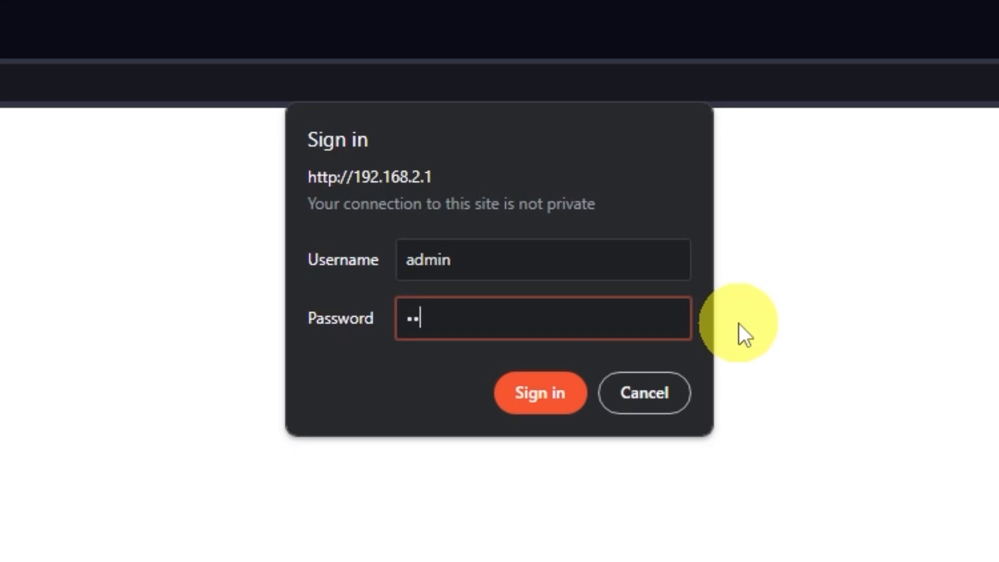
click(553, 394)
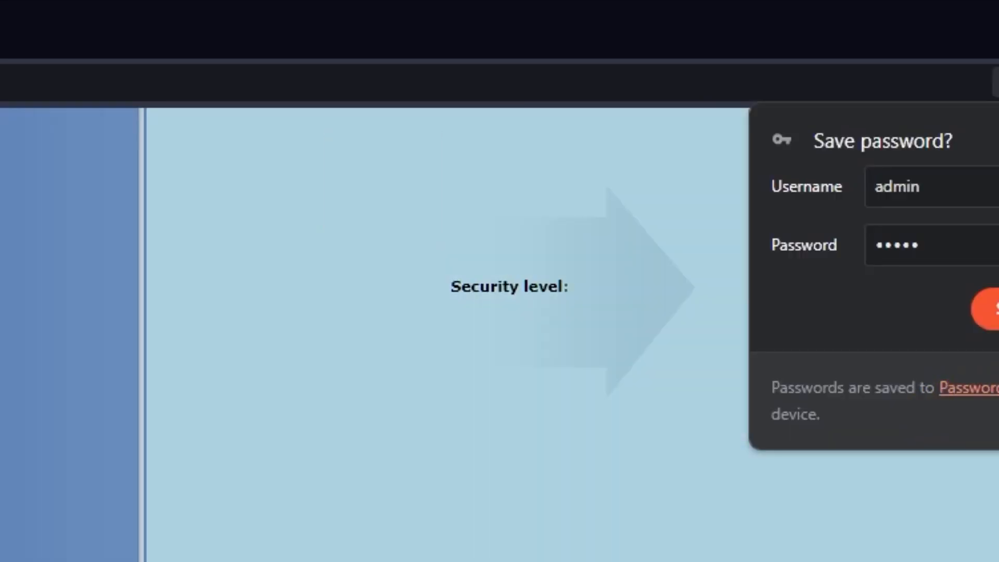
Reboot the router, confirming the restart, and test internet access with a web search for "hhh"
click(873, 183)
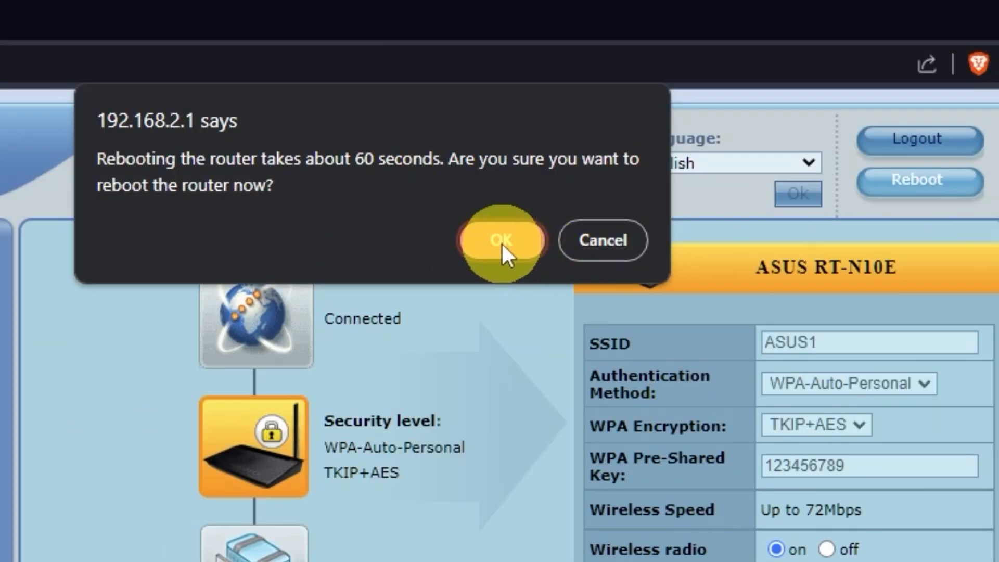
click(502, 243)
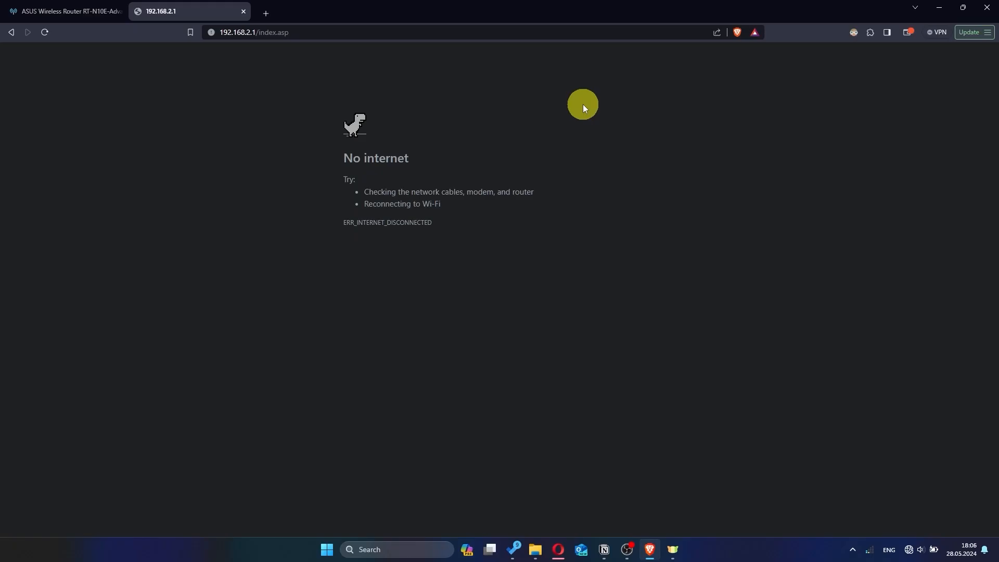
text(h)
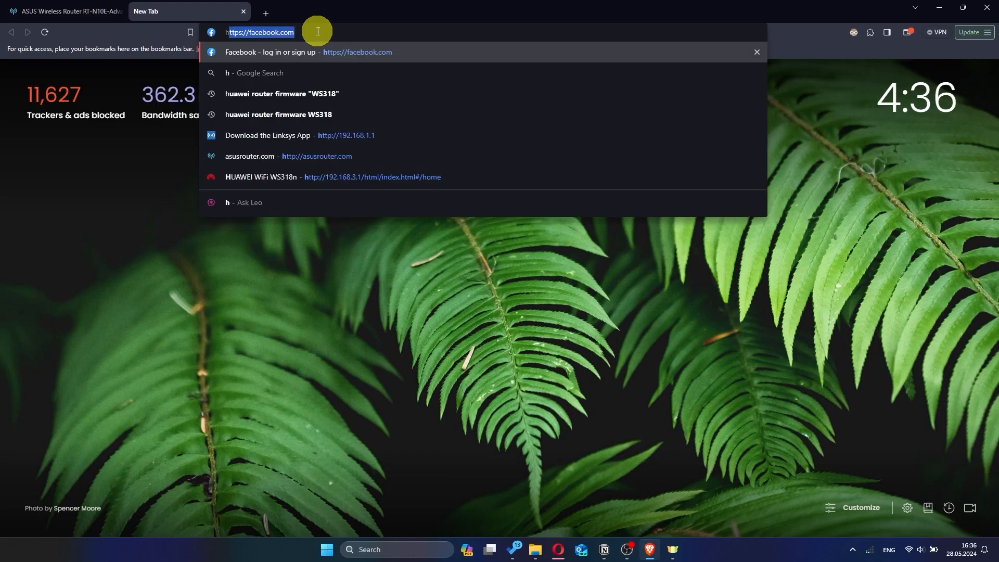
text(hh)
key(Return)
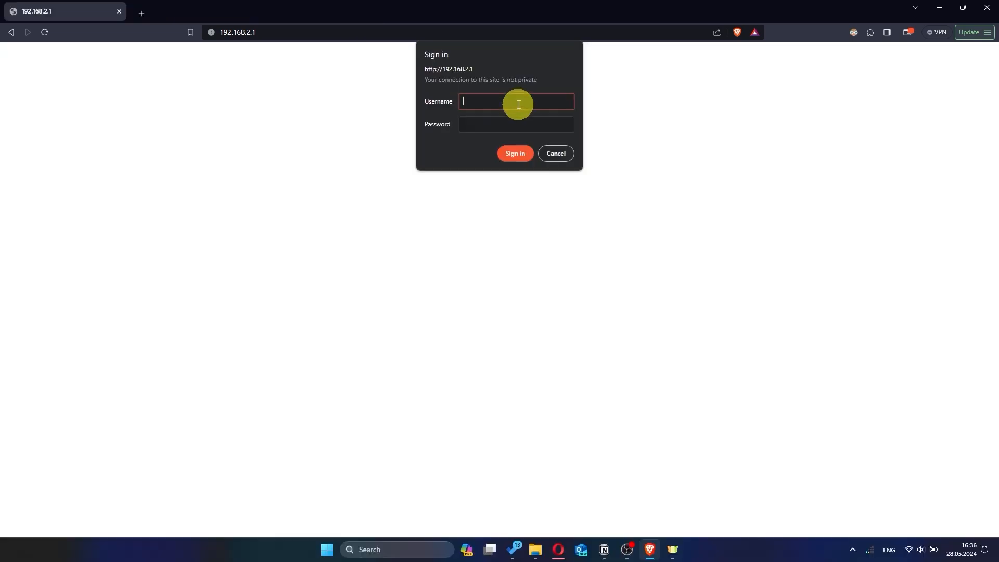
Sign in to the router's settings as admin with the account password, decline saving it, and keep English as the interface language
click(603, 197)
text(admin)
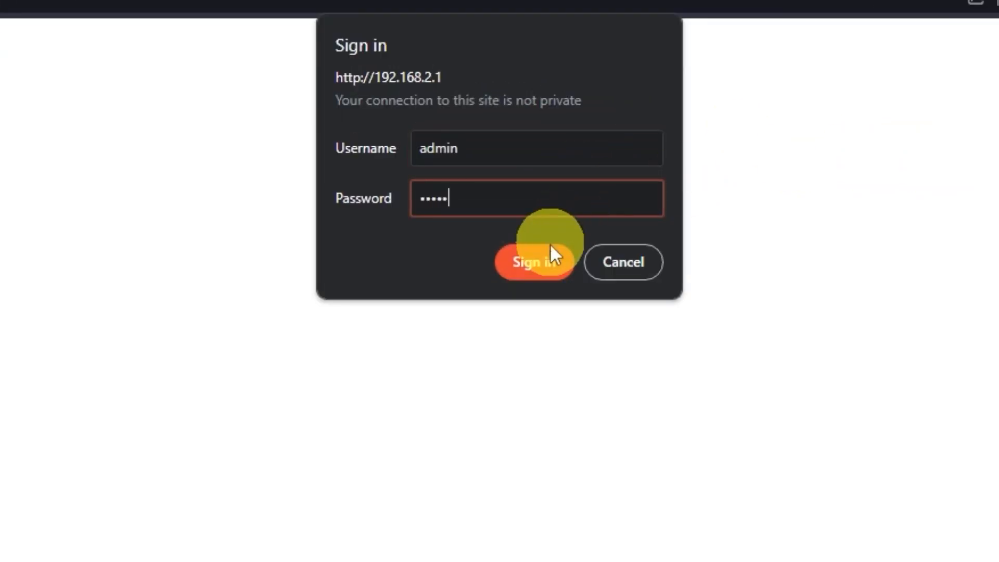
click(552, 258)
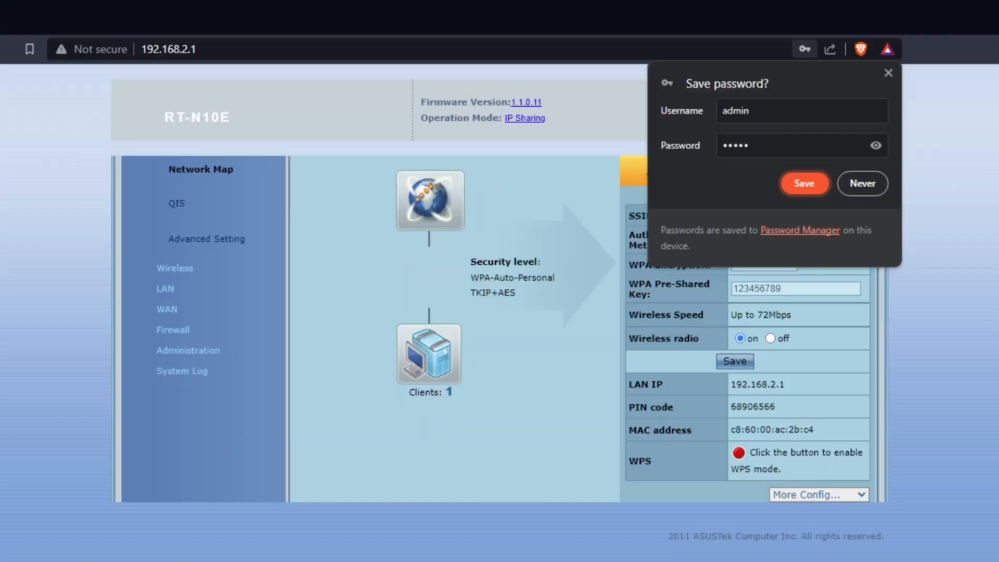
click(861, 179)
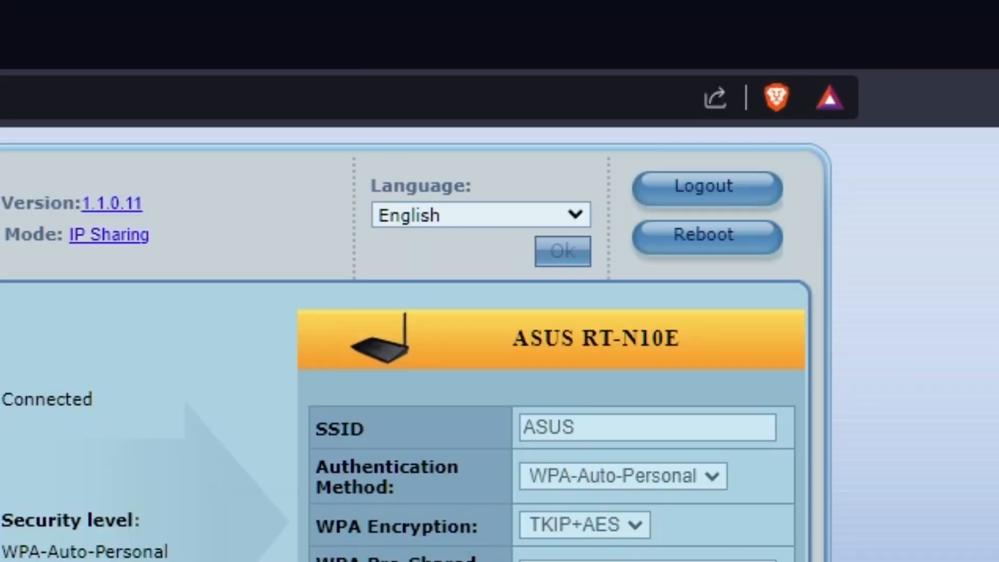
click(575, 214)
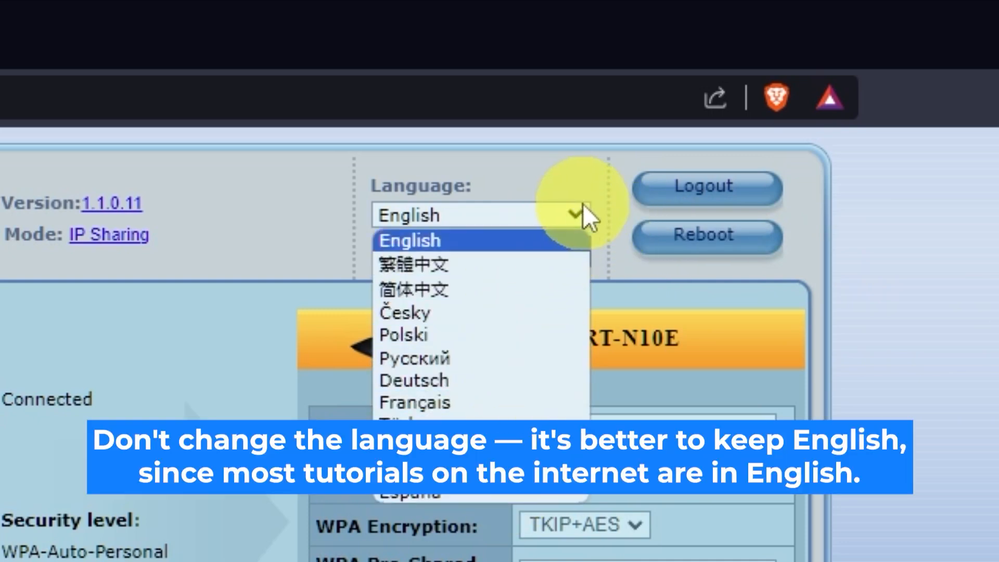
click(579, 213)
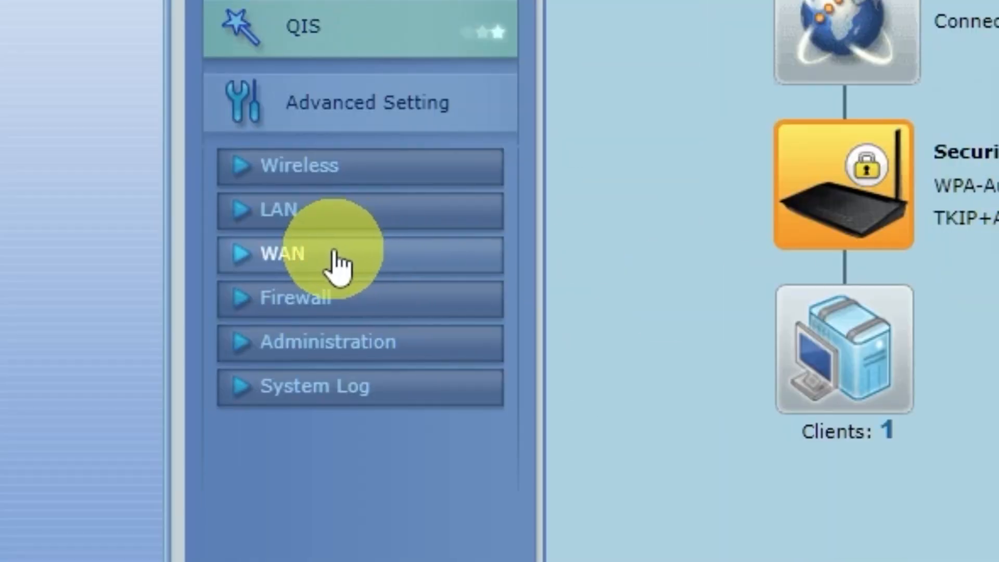
Clone the computer's MAC address in the WAN Internet Connection settings and apply the change
click(350, 262)
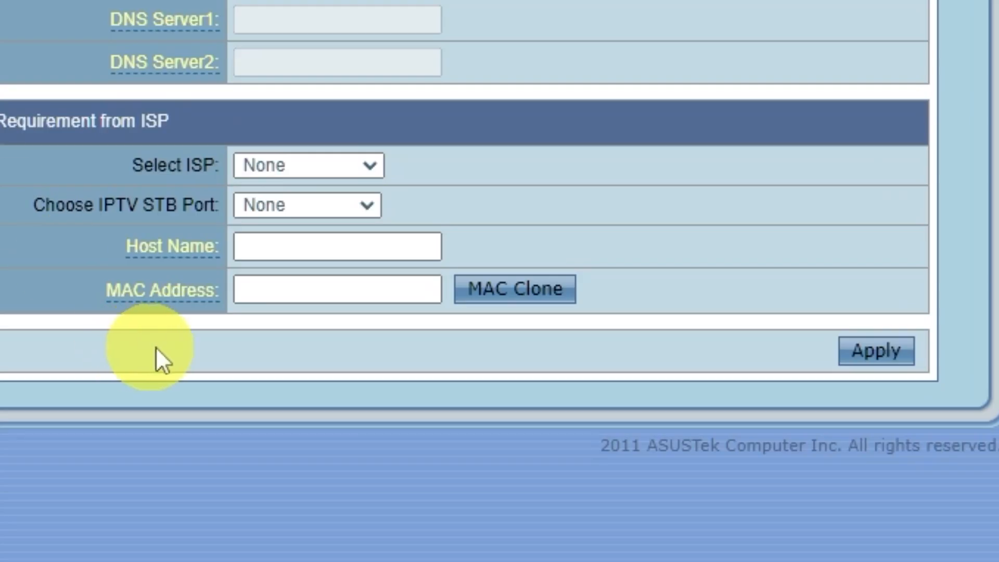
click(545, 292)
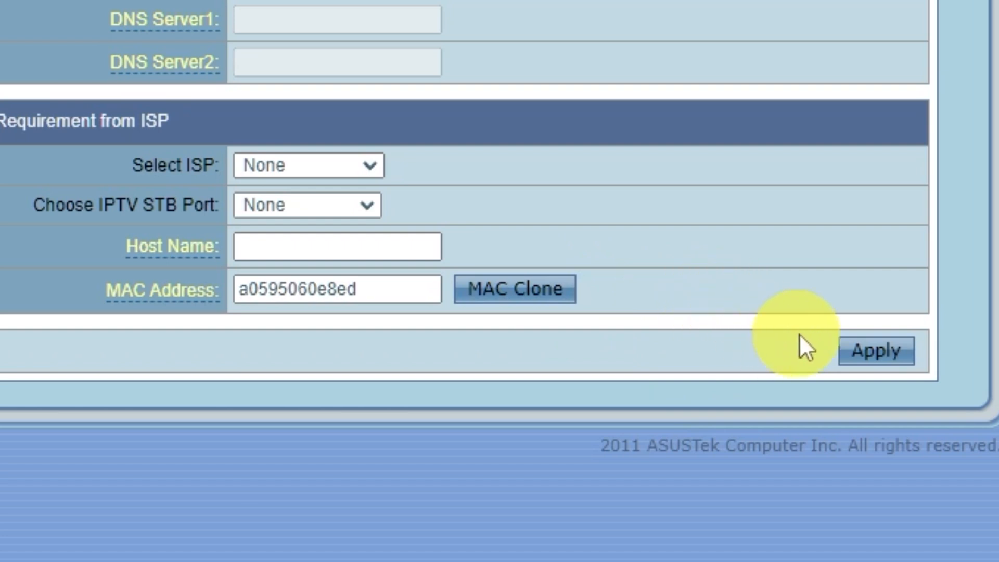
click(913, 369)
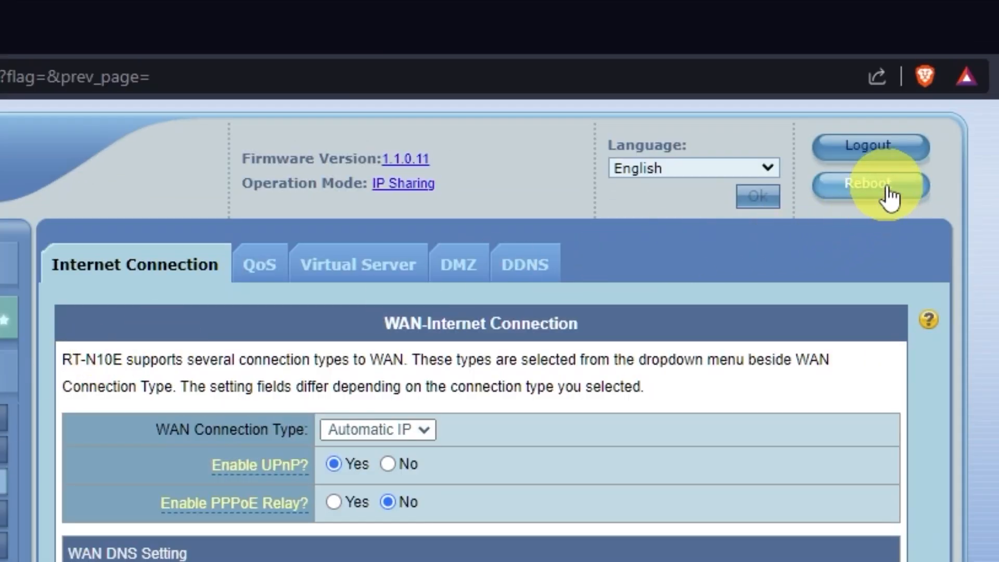
Restart the router to activate the cloned MAC address, and check internet access in a new tab by searching for "hhh"
click(890, 197)
click(502, 238)
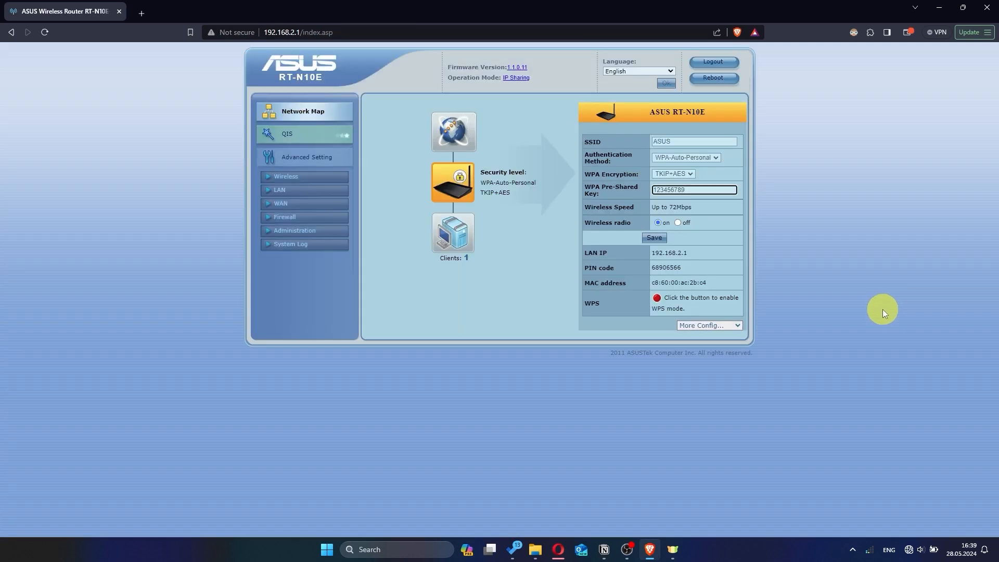
click(144, 14)
text(h)
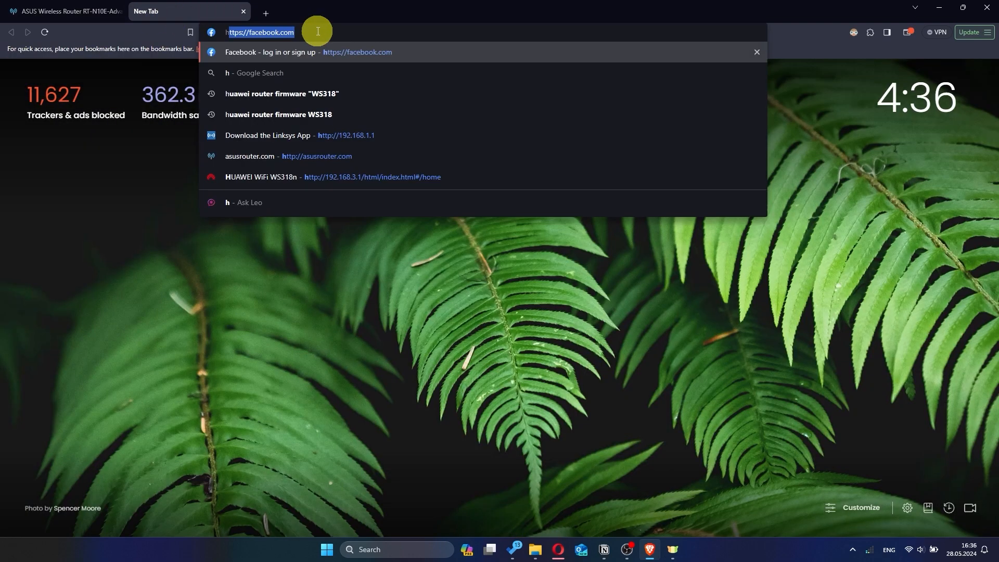
text(hh)
key(Return)
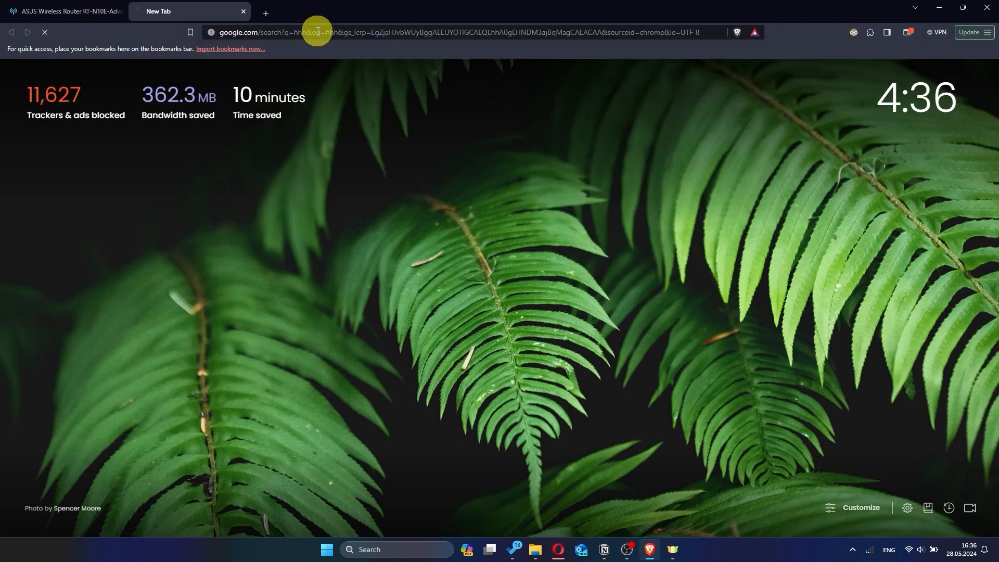